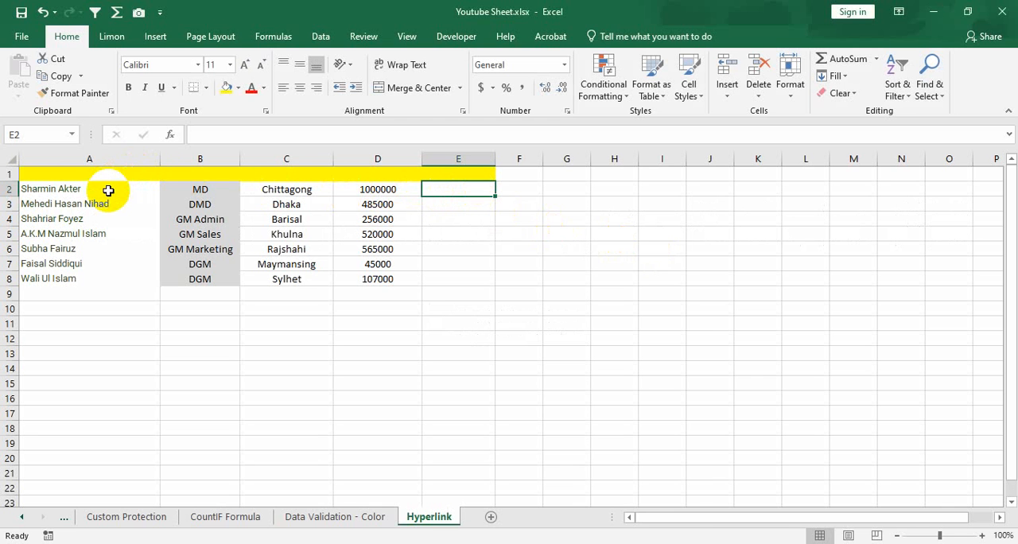
pyautogui.moveTo(107, 191); pyautogui.dragTo(391, 279)
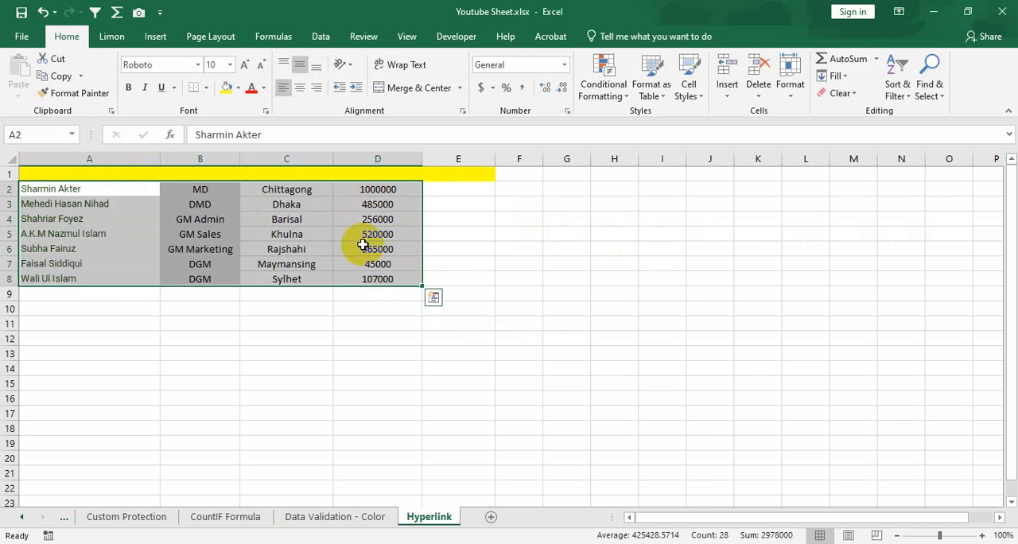
pyautogui.click(447, 184)
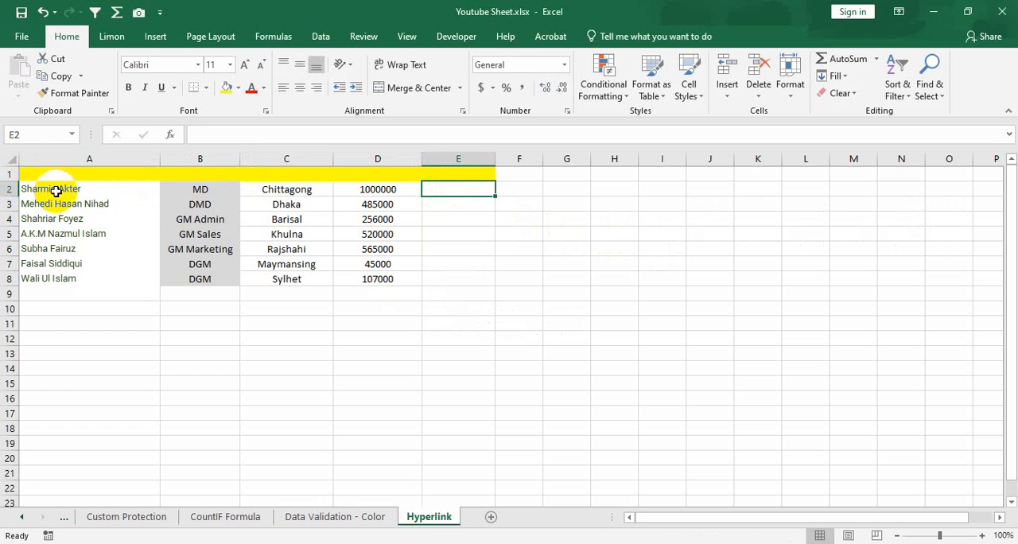
pyautogui.moveTo(94, 186); pyautogui.dragTo(427, 191)
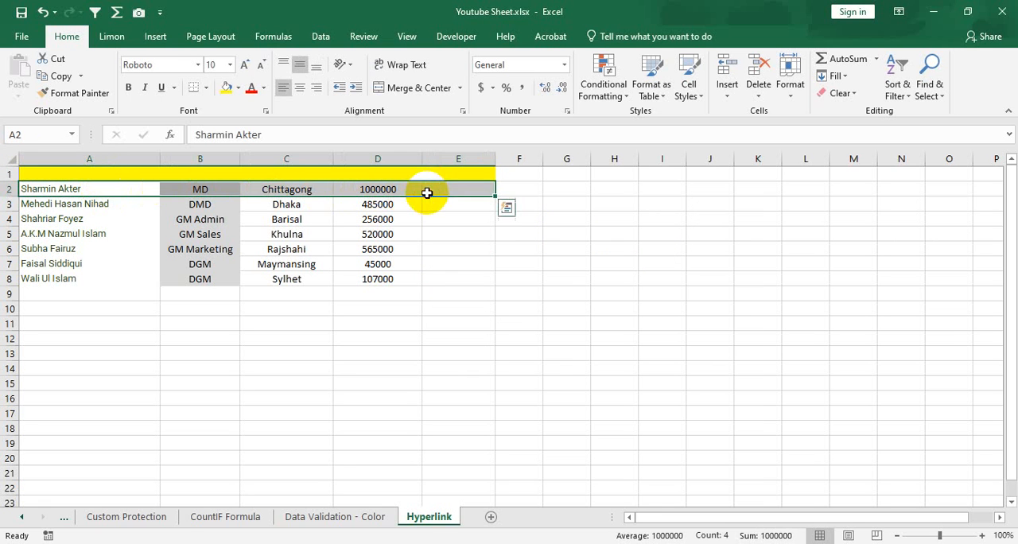
pyautogui.click(475, 194)
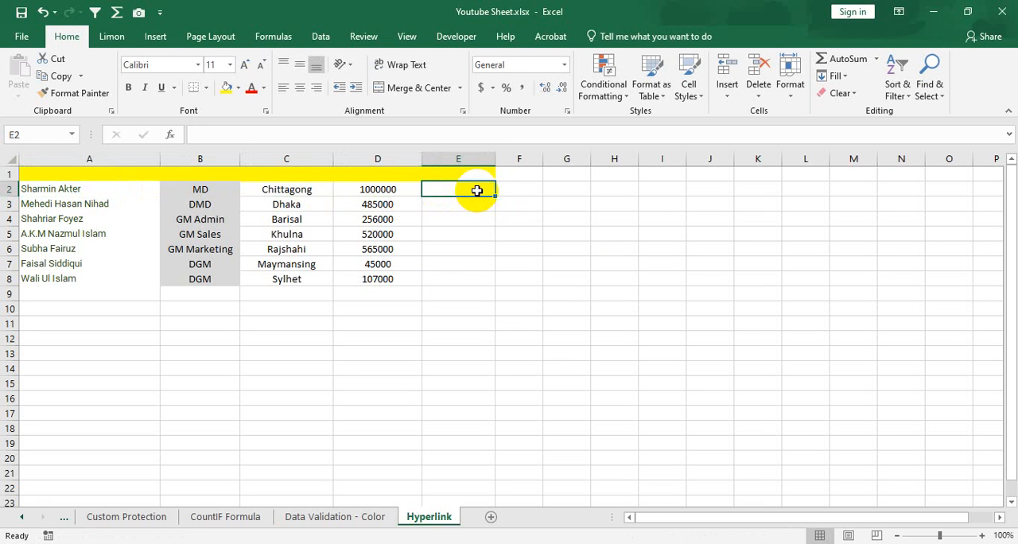
pyautogui.click(398, 189)
pyautogui.click(457, 192)
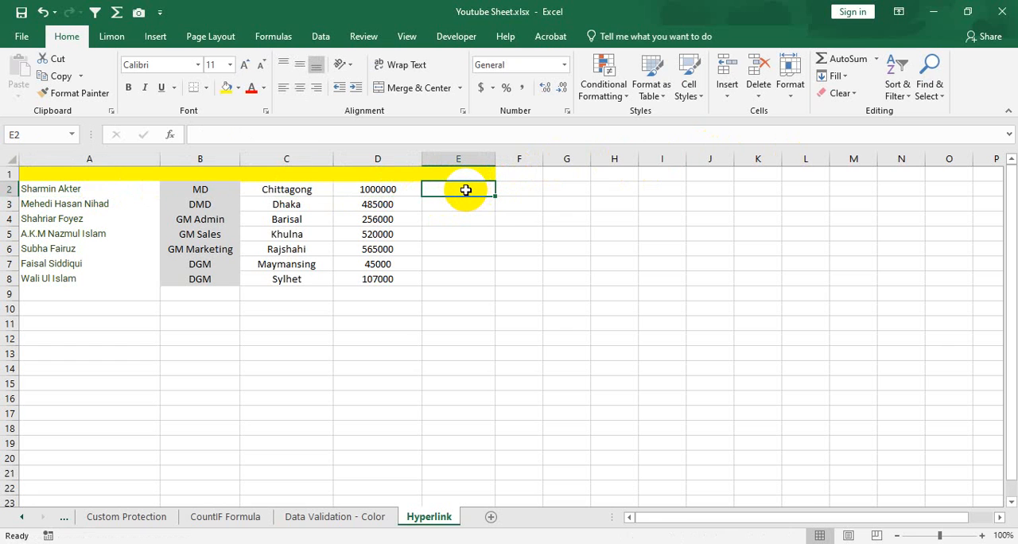
pyautogui.write('=')
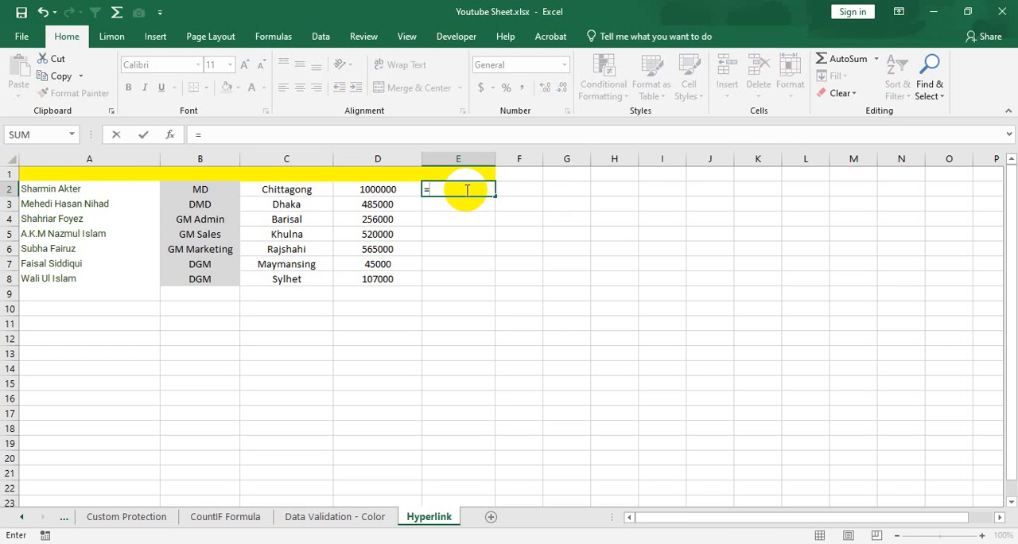
pyautogui.write('hyper')
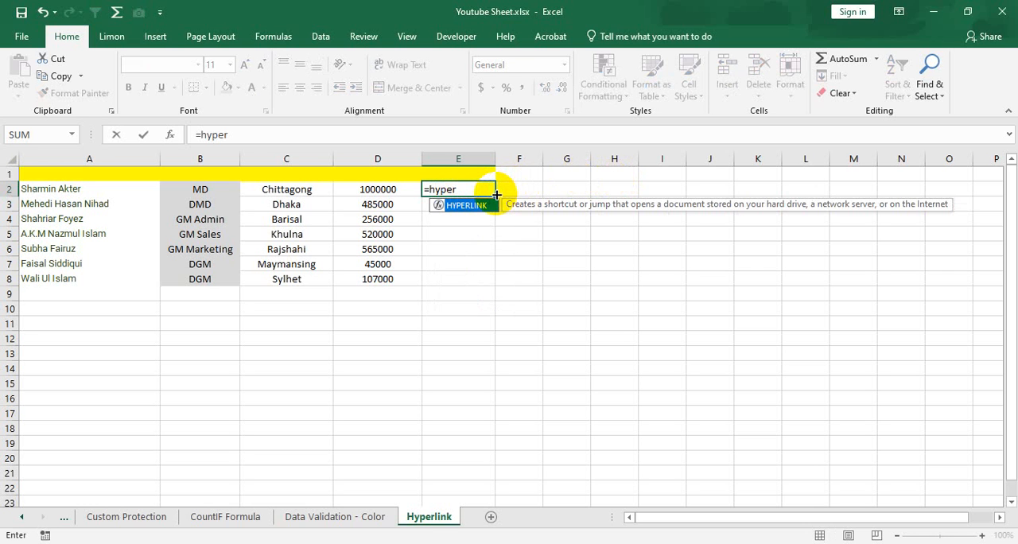
pyautogui.press('Tab')
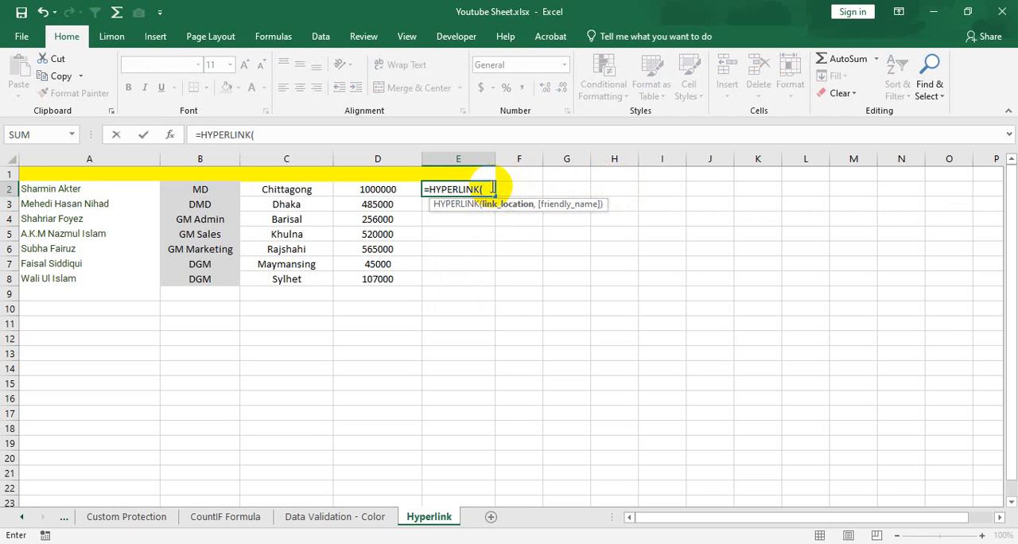
pyautogui.write('"www.facebook.com')
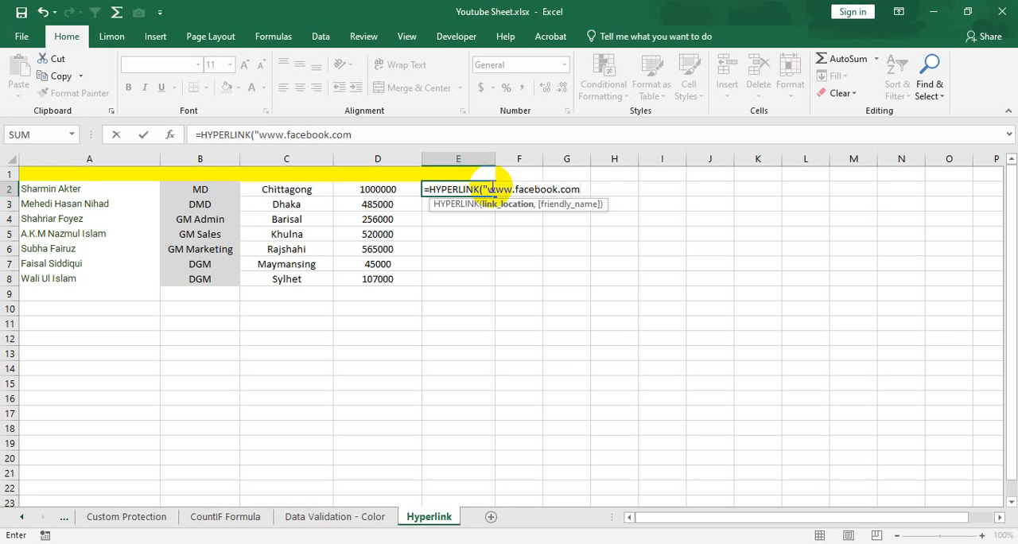
pyautogui.write('/naserlimon')
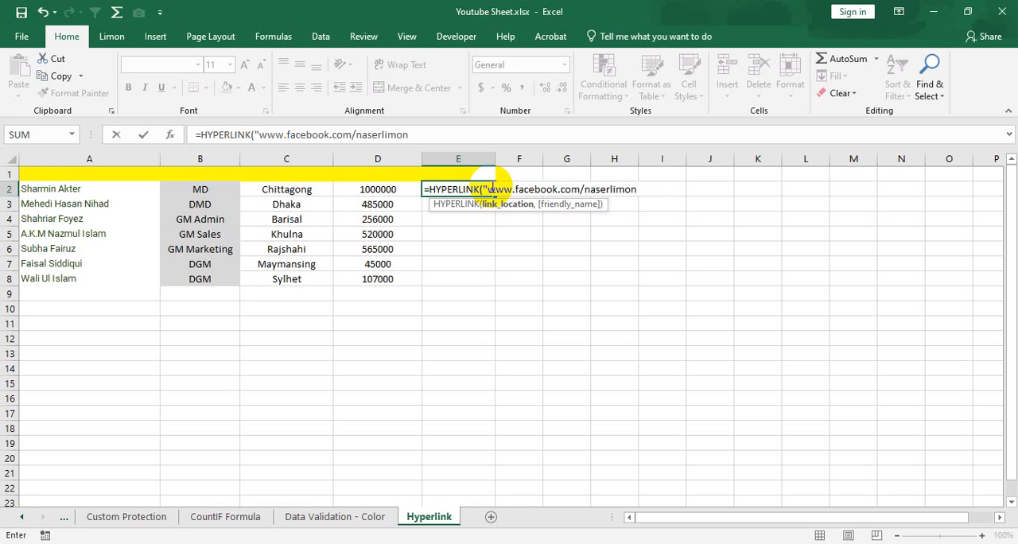
pyautogui.write('18')
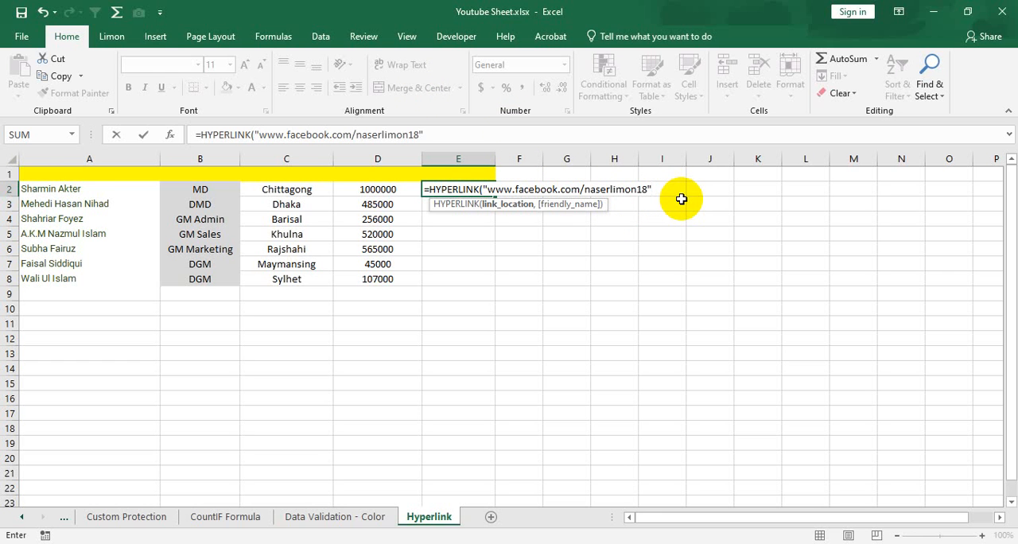
# - Complete the E2 formula with the friendly name "Facebook" and reselect the cell
pyautogui.write(',')
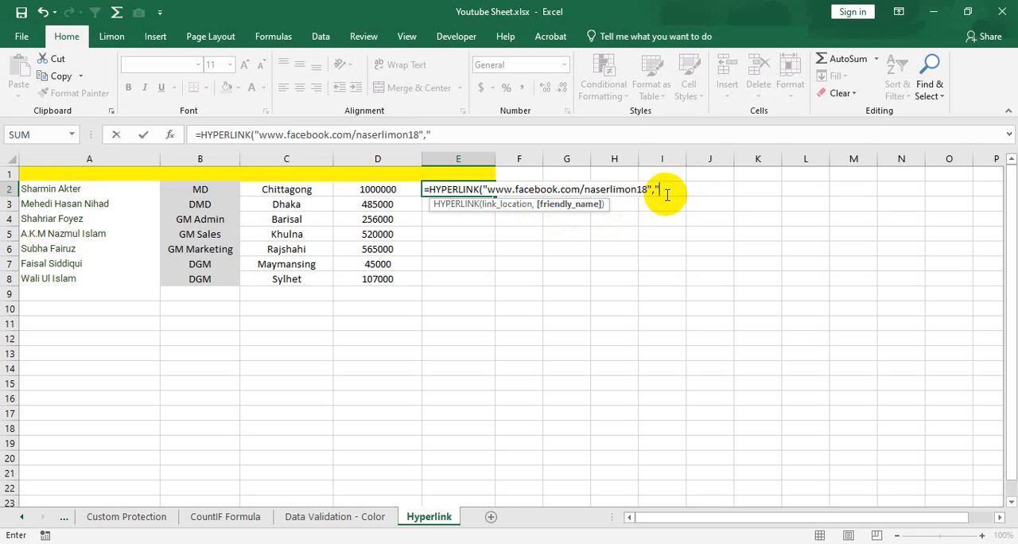
pyautogui.write('Facebook')
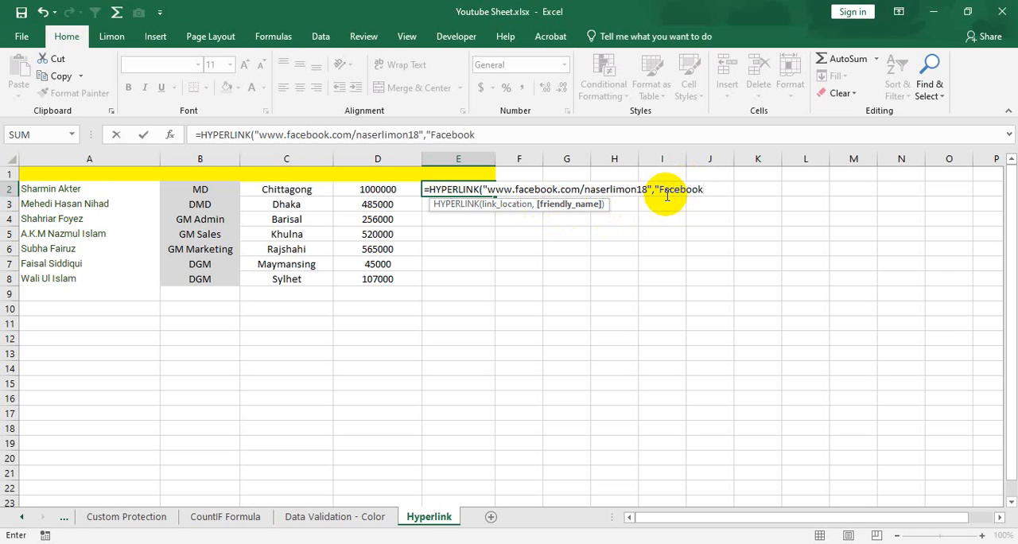
pyautogui.write('")')
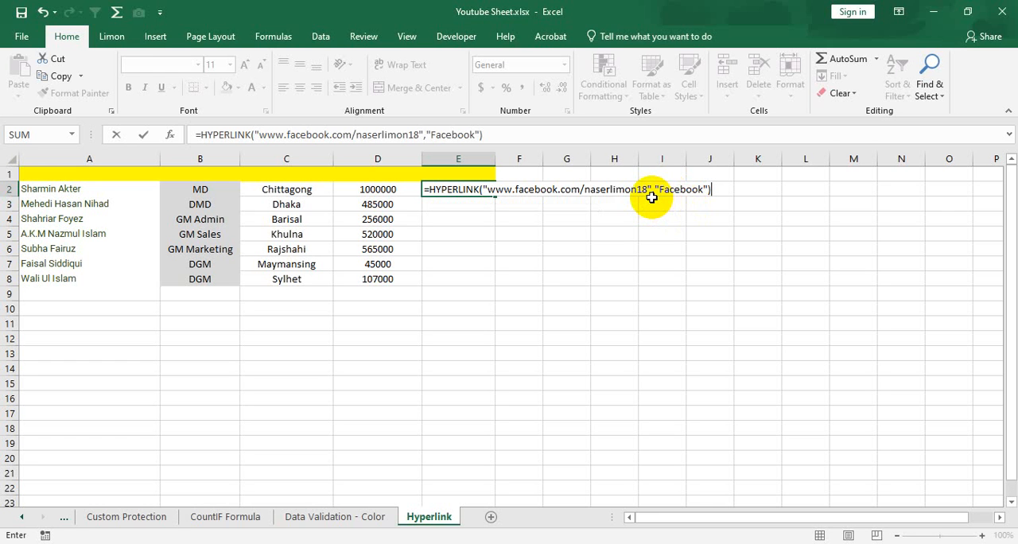
pyautogui.press('Return')
pyautogui.press('Up')
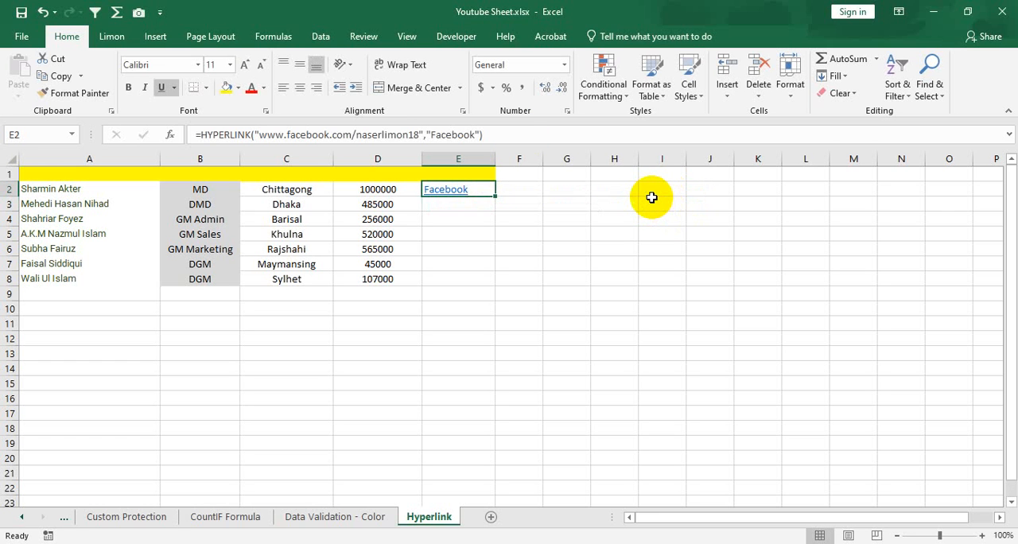
pyautogui.click(445, 205)
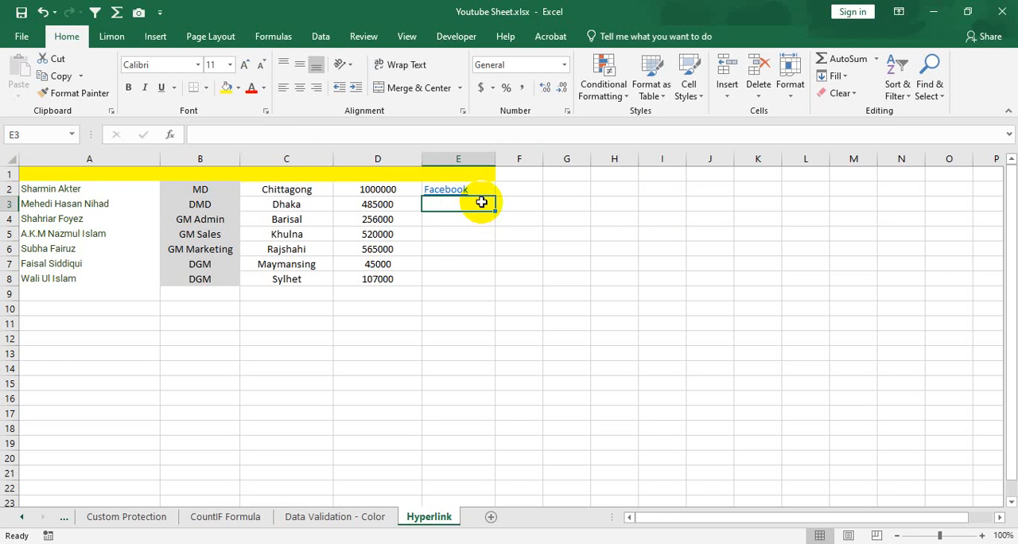
pyautogui.write('=')
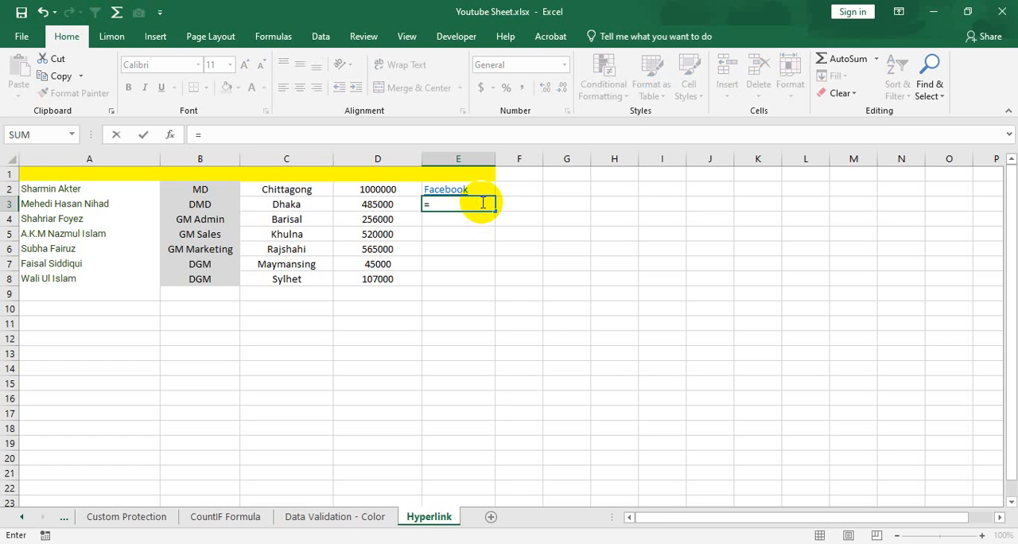
pyautogui.write('hyper')
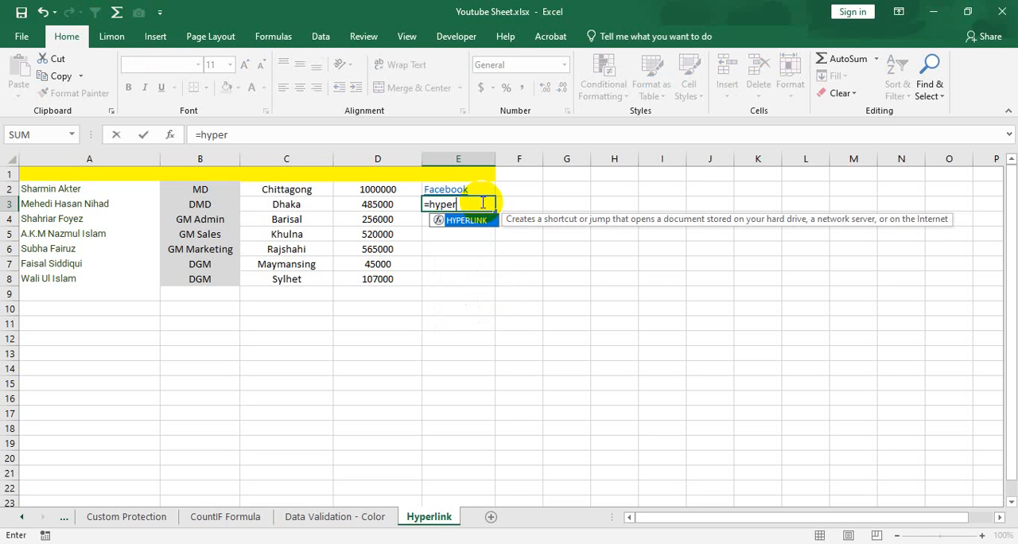
pyautogui.press('Tab')
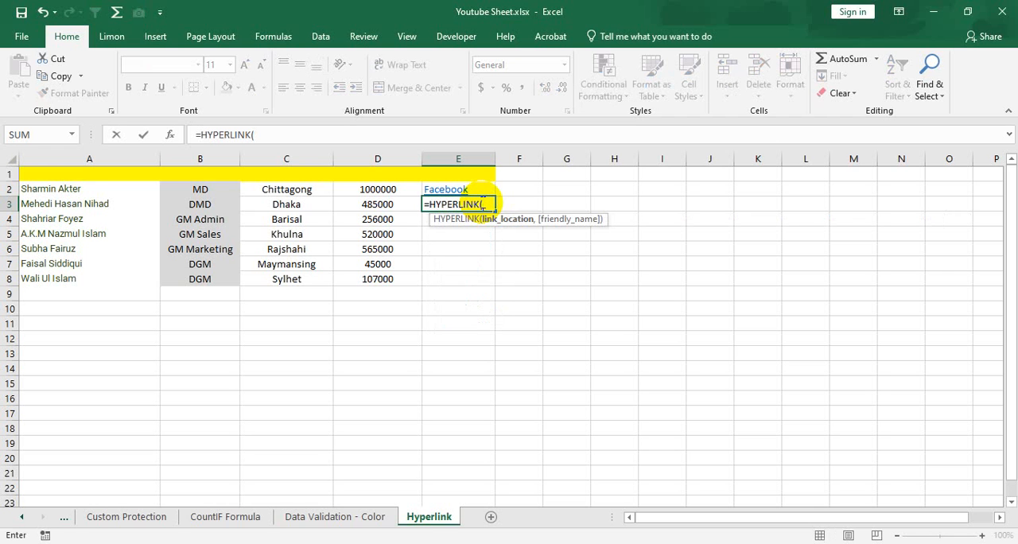
pyautogui.write('www.')
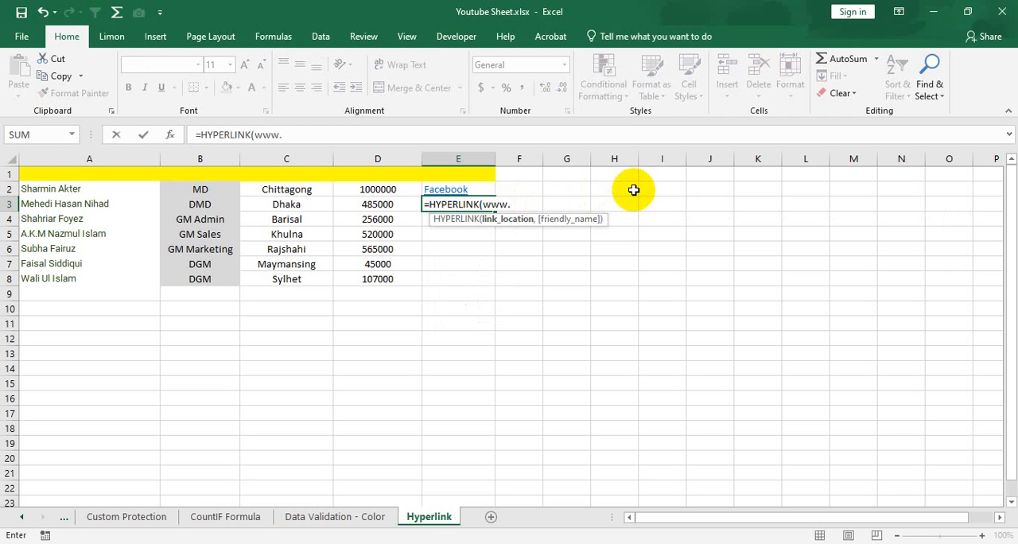
pyautogui.write('linkedin.com/')
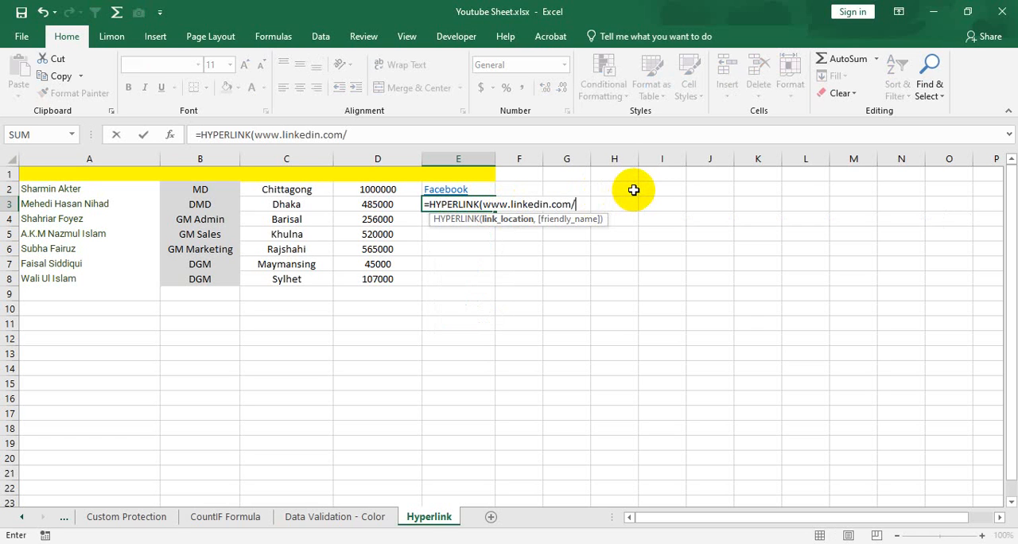
pyautogui.write('in/naserlimon')
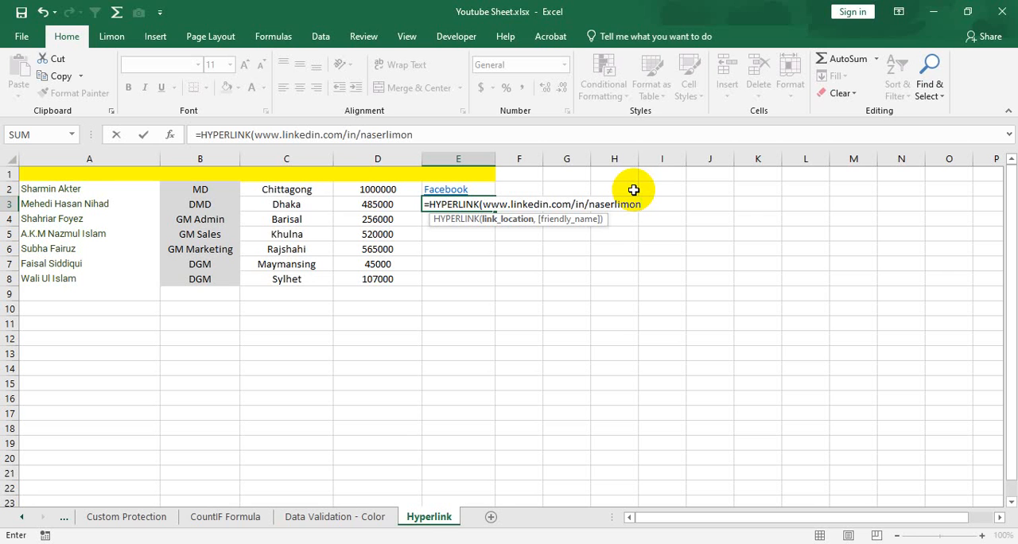
pyautogui.write('18"')
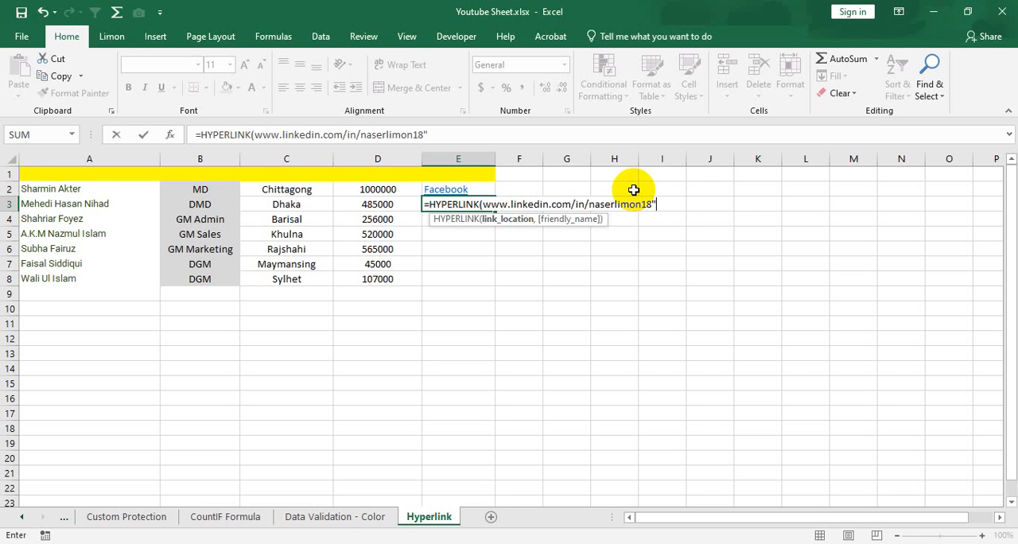
pyautogui.click(483, 204)
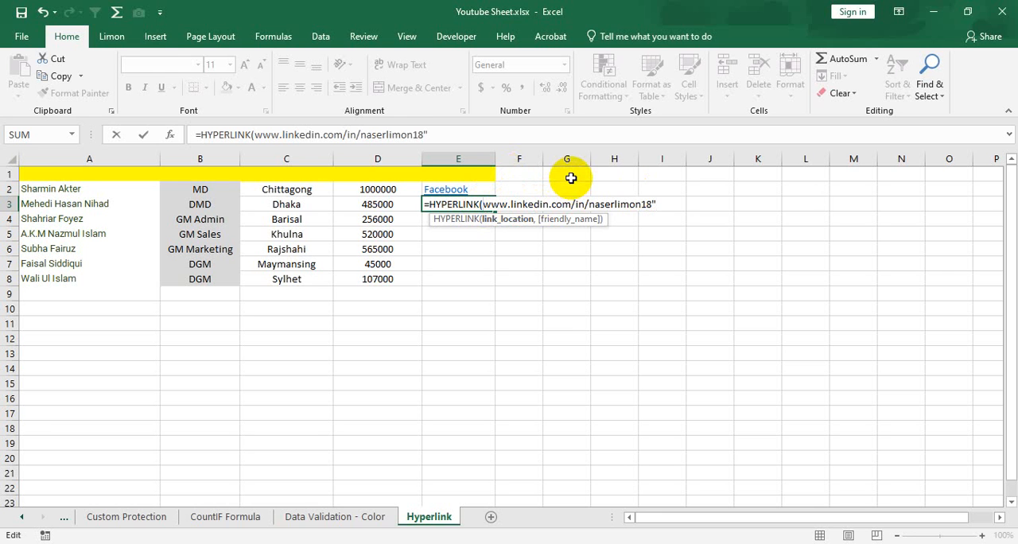
pyautogui.write('"')
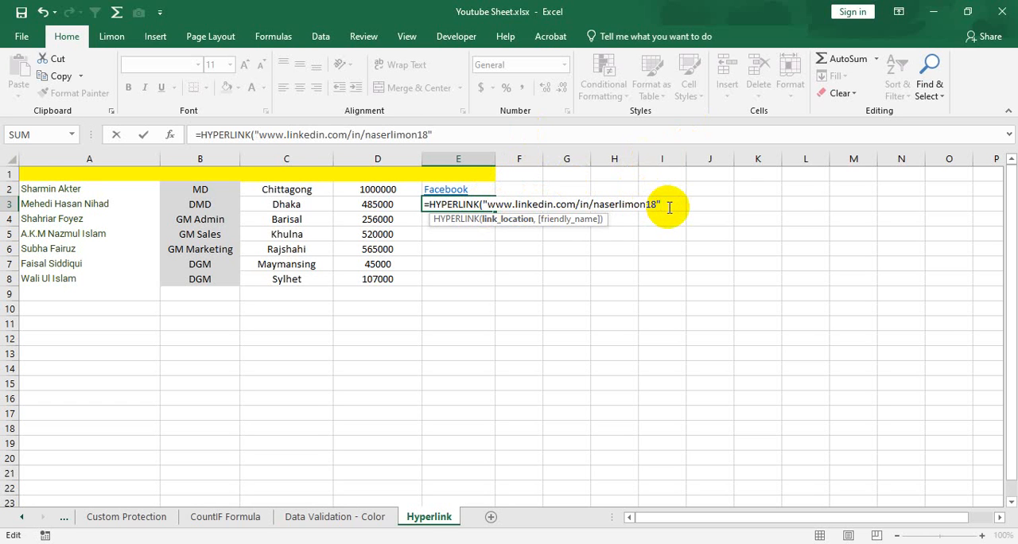
pyautogui.write(',')
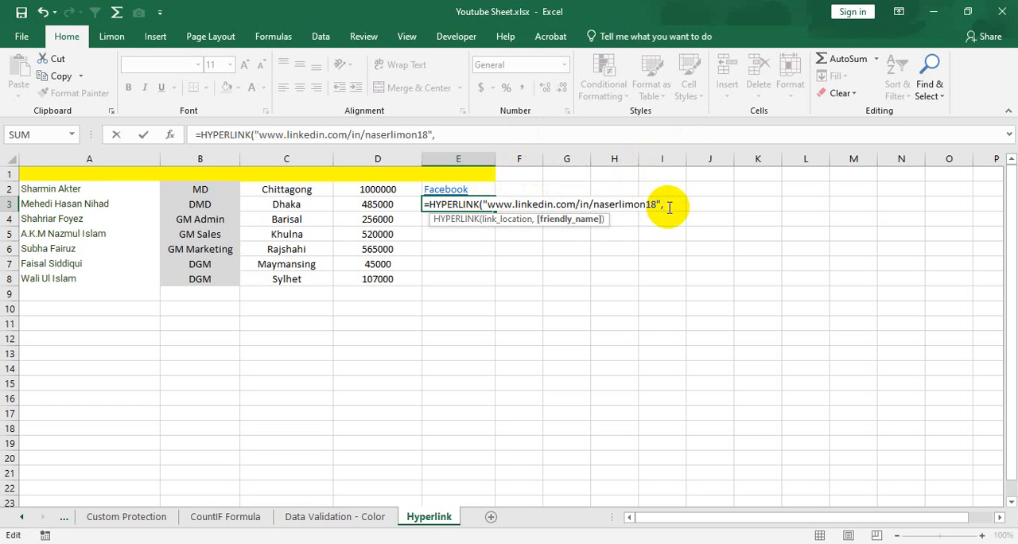
pyautogui.write('"Linkedin"')
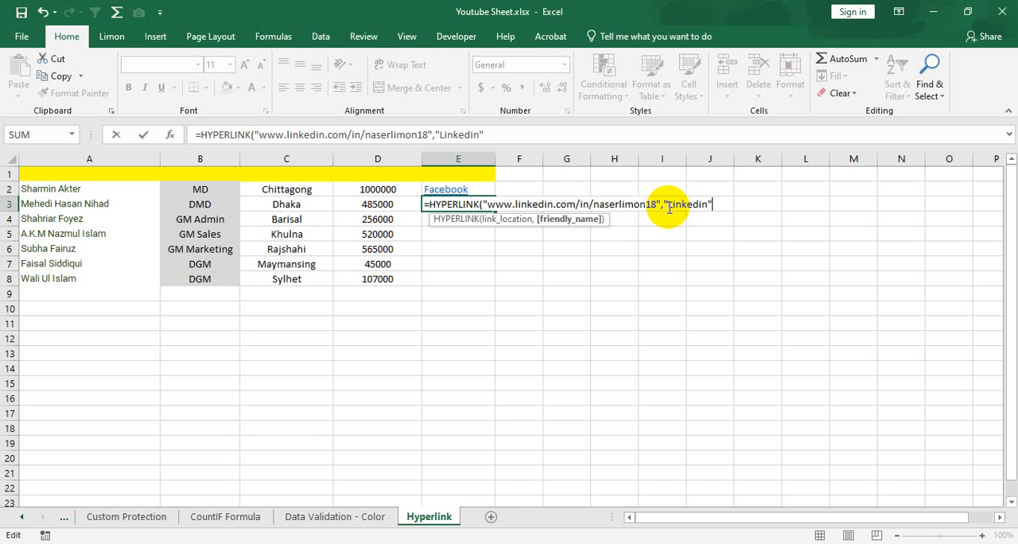
pyautogui.write(')')
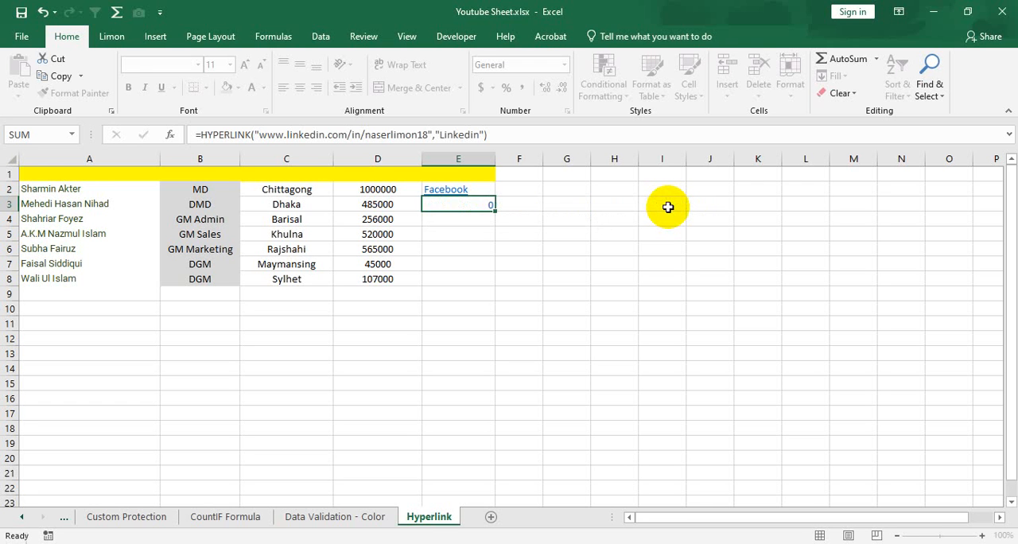
# - Complete the E3 formula with the friendly name "Linkedin" and select the finished link cell
pyautogui.press('Return')
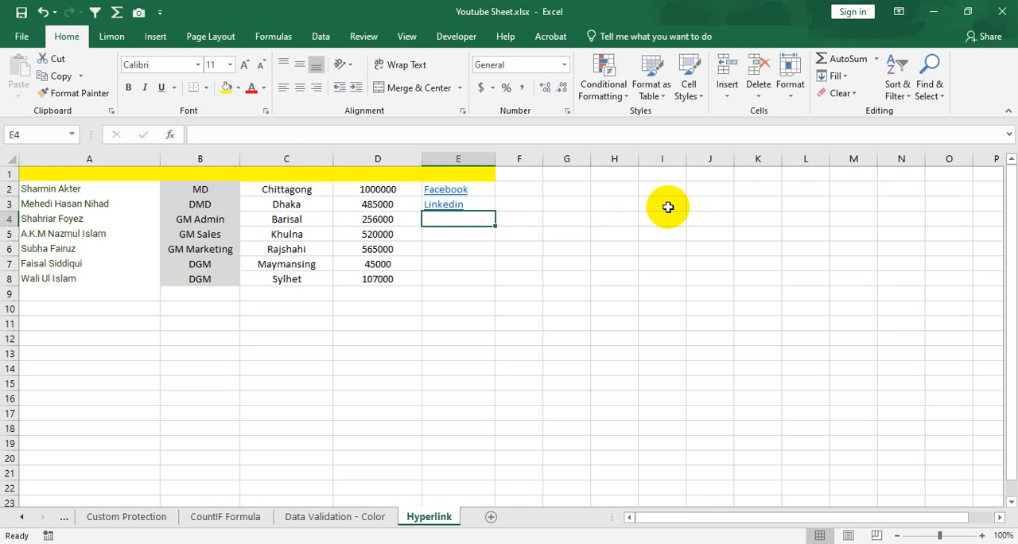
pyautogui.click(461, 204)
pyautogui.click(591, 260)
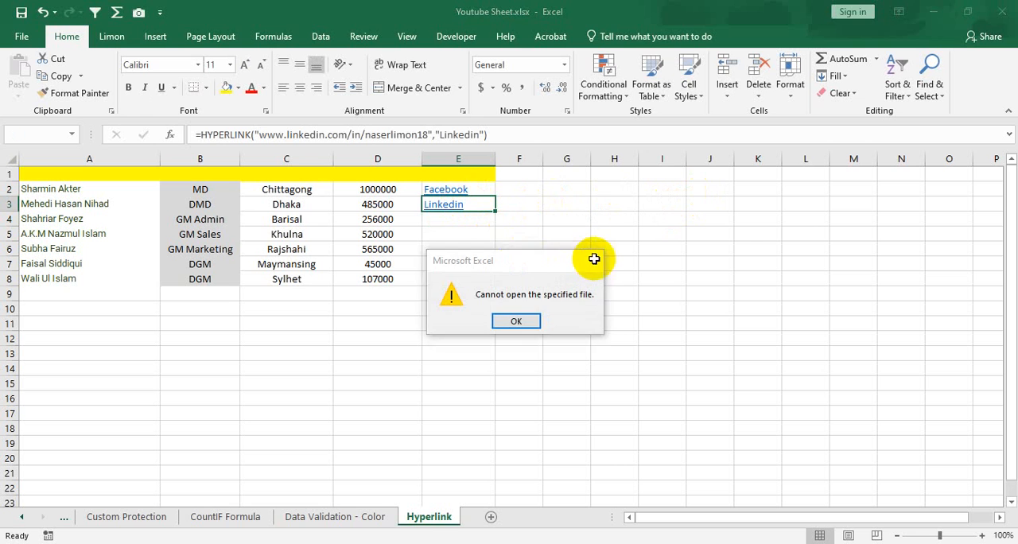
pyautogui.click(459, 218)
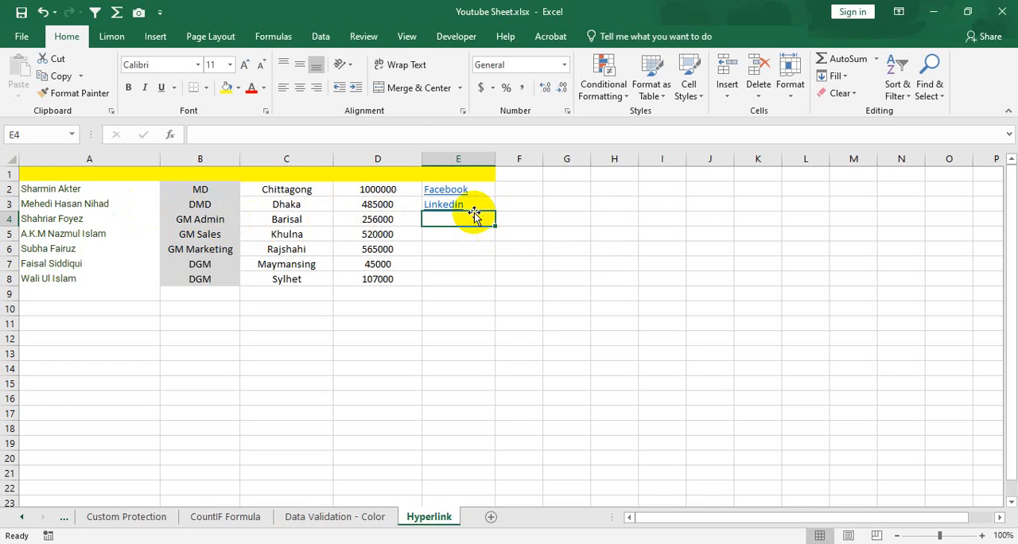
pyautogui.write('=')
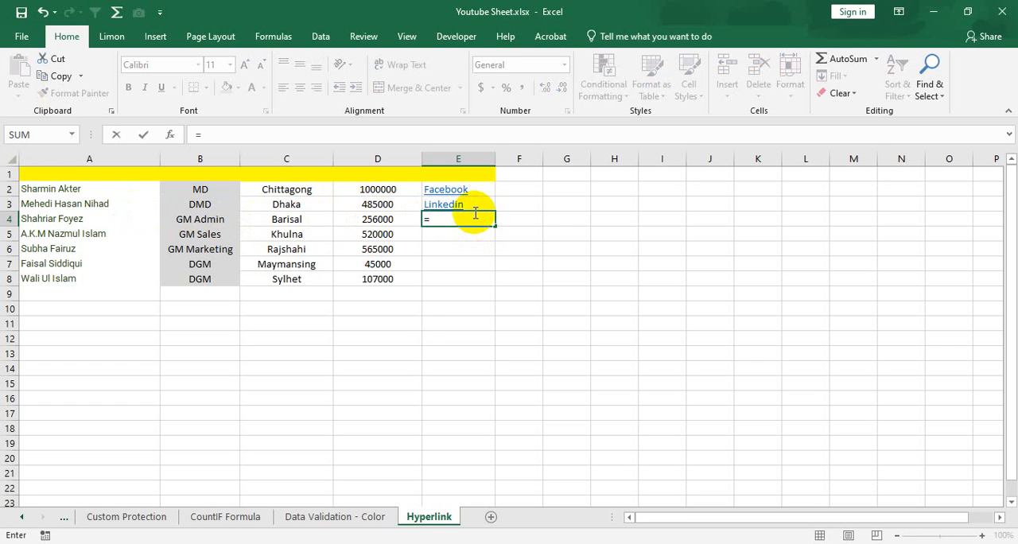
pyautogui.write('hyperlink')
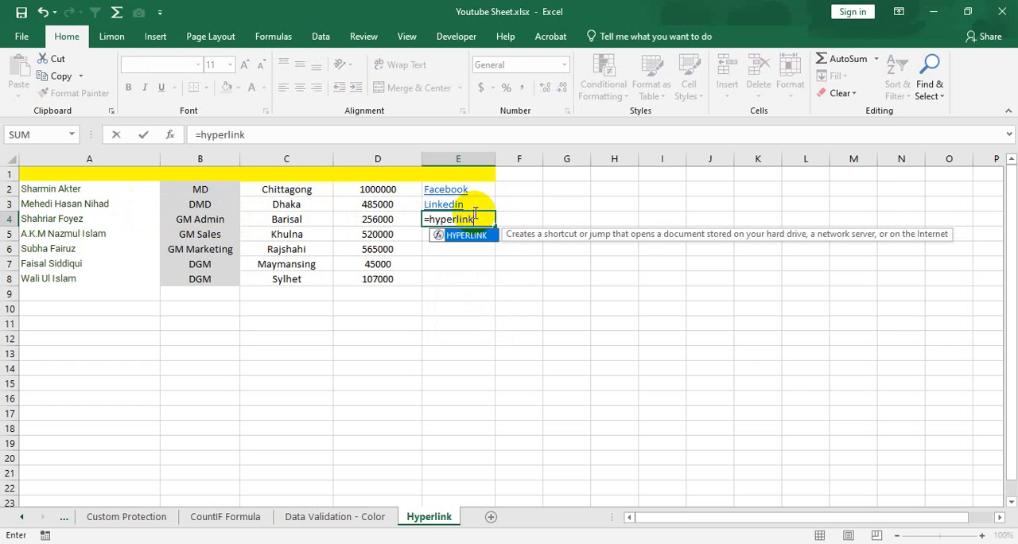
pyautogui.press('Tab')
pyautogui.write('"')
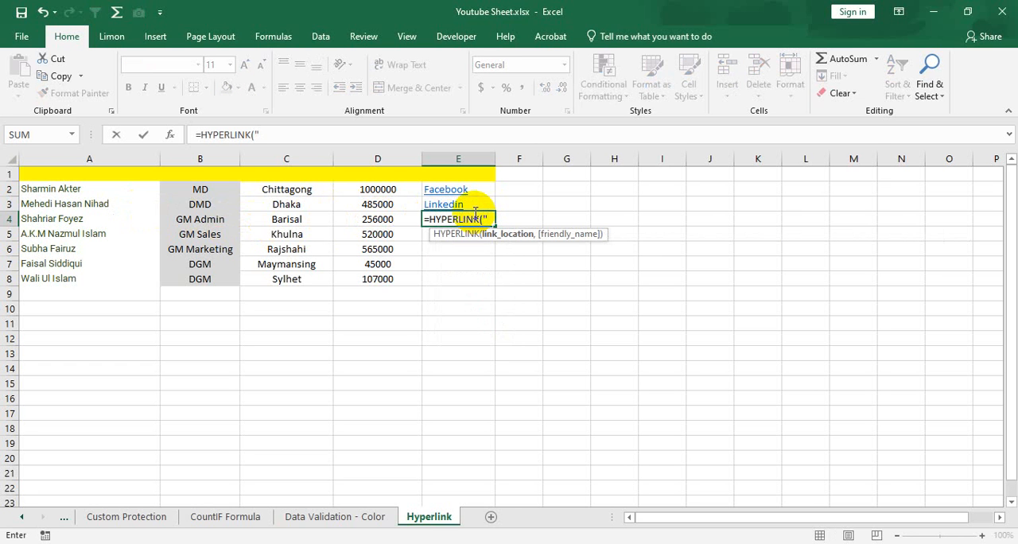
pyautogui.write('www.twitte')
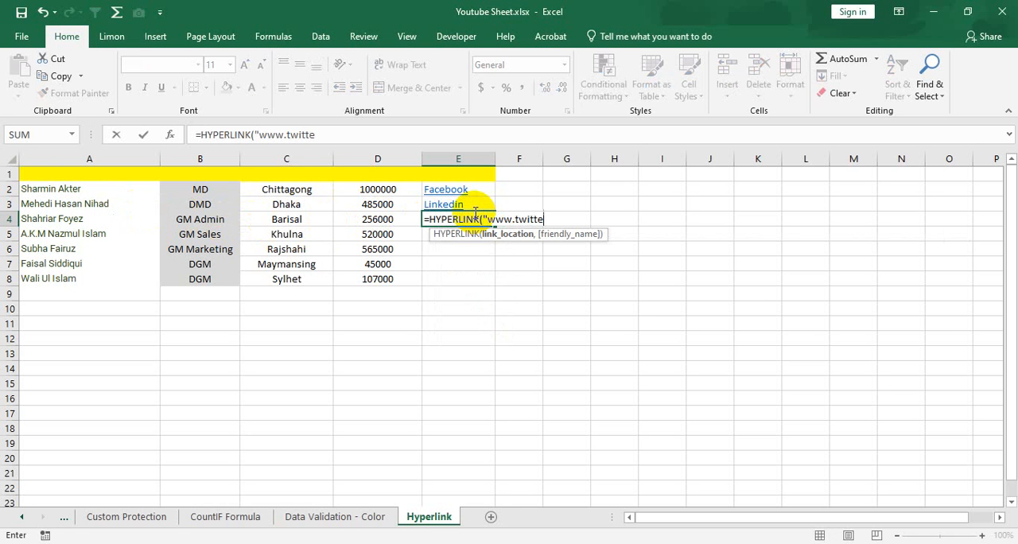
pyautogui.write('r.com/naserlimon18')
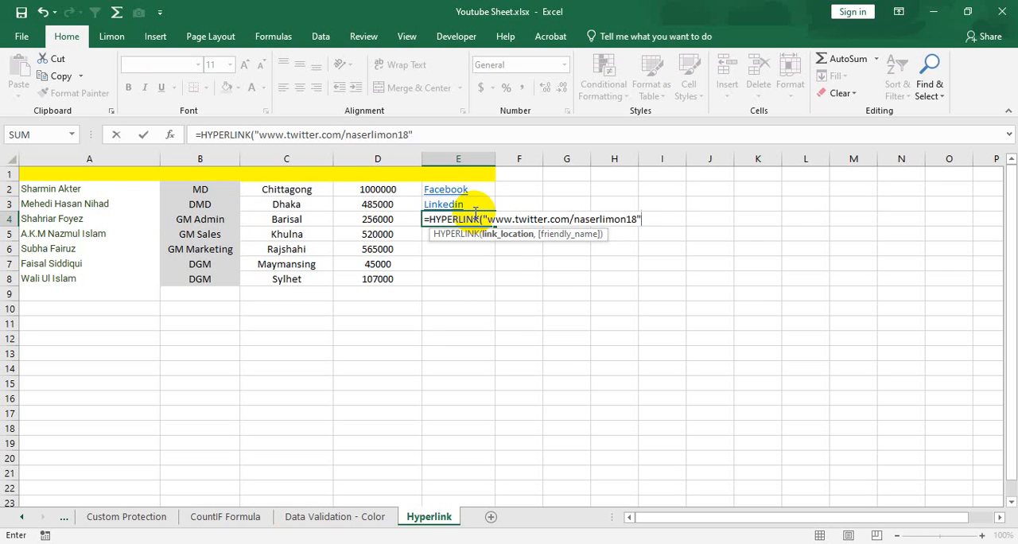
pyautogui.write('","')
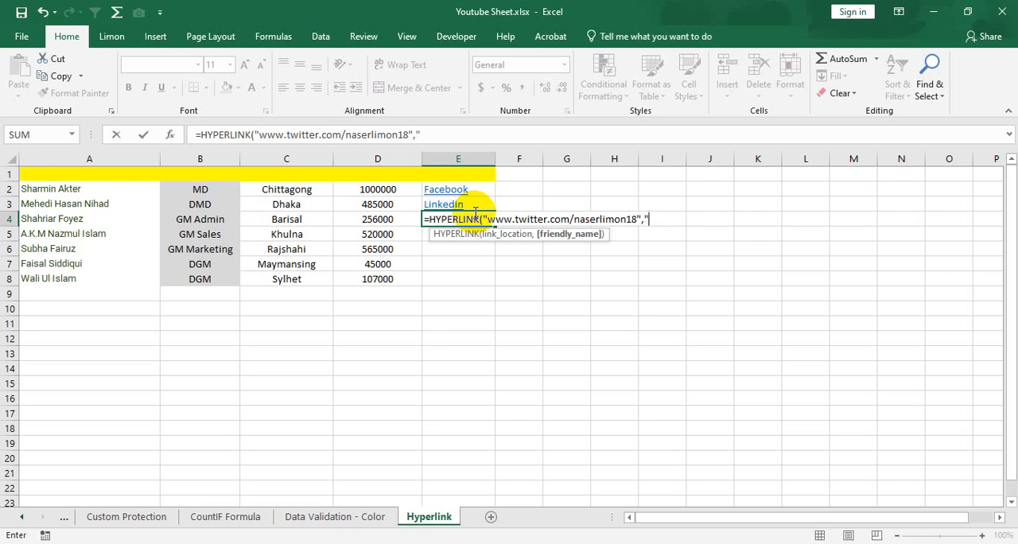
pyautogui.write('Twitter")')
# - Complete the E4 formula with the friendly name "Twitter", check the finished link cell and move the selection to cell E6
pyautogui.press('Return')
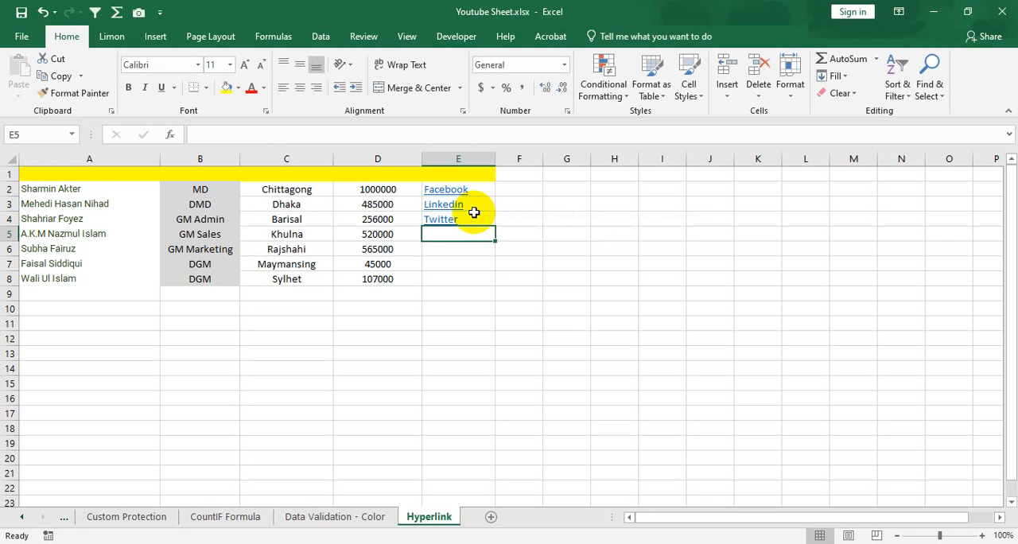
pyautogui.click(481, 219)
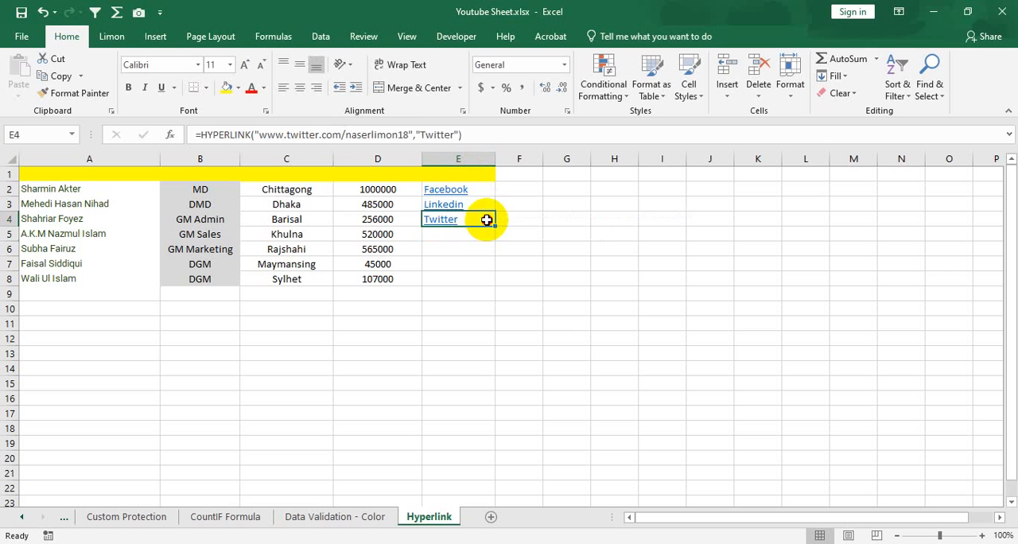
pyautogui.click(457, 239)
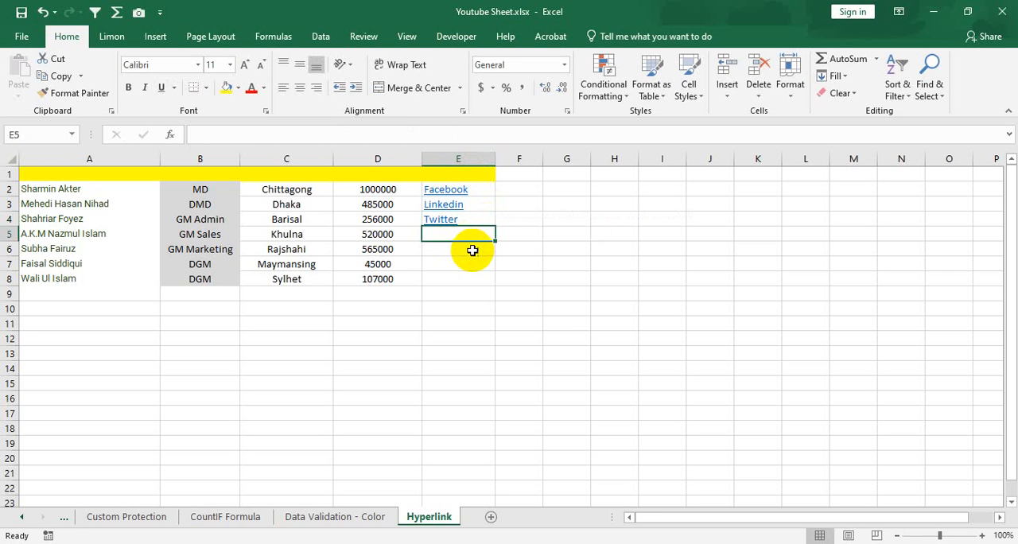
pyautogui.click(456, 251)
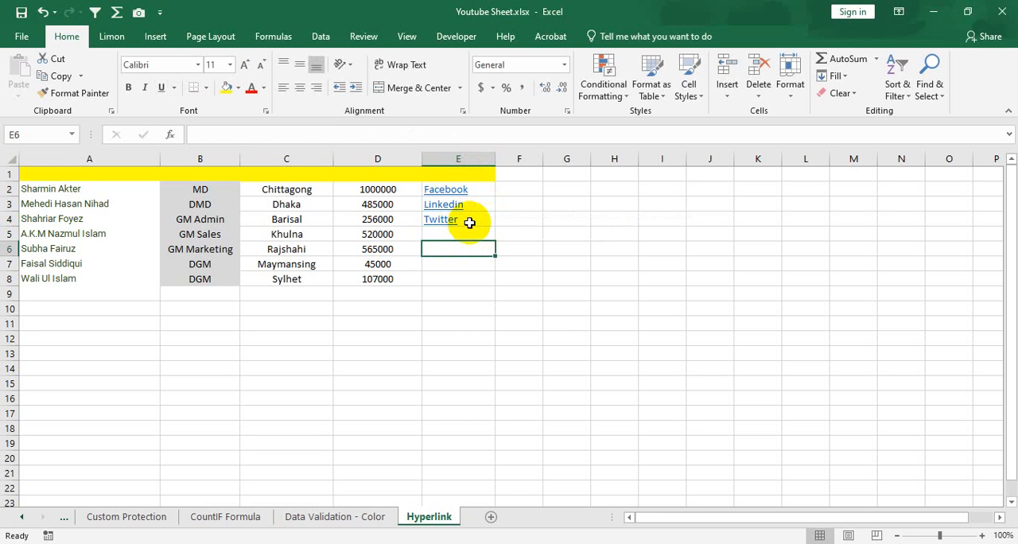